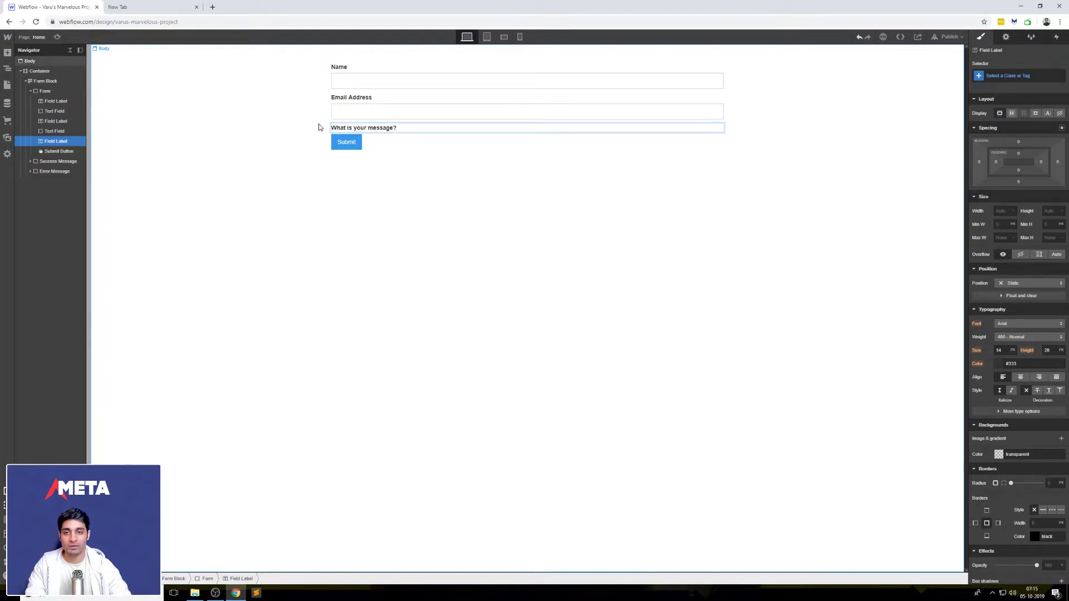
# - Duplicate the email text field and place the copy below the "What is your message?" label
pyautogui.click(54, 131)
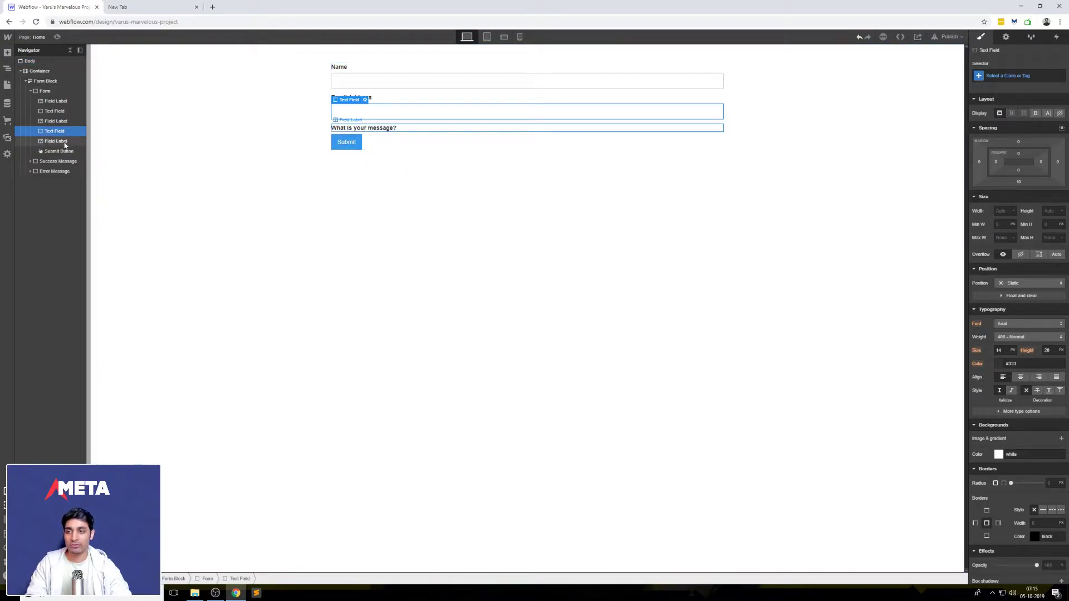
pyautogui.moveTo(66, 146); pyautogui.dragTo(65, 147)
pyautogui.click(430, 147)
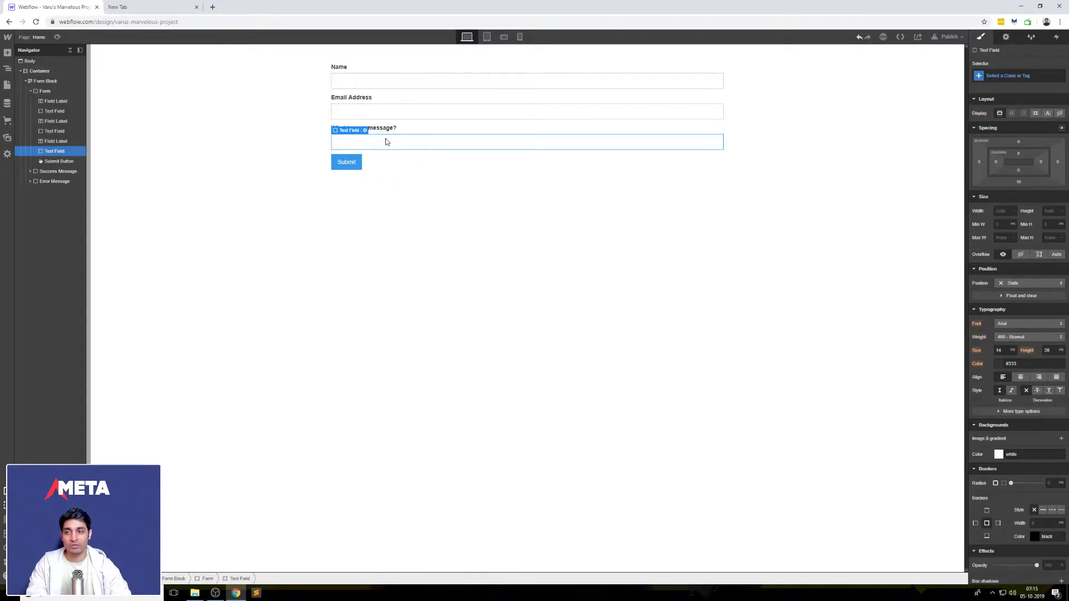
# - Name the new message text field Message and set its text type to Plain
pyautogui.click(1007, 37)
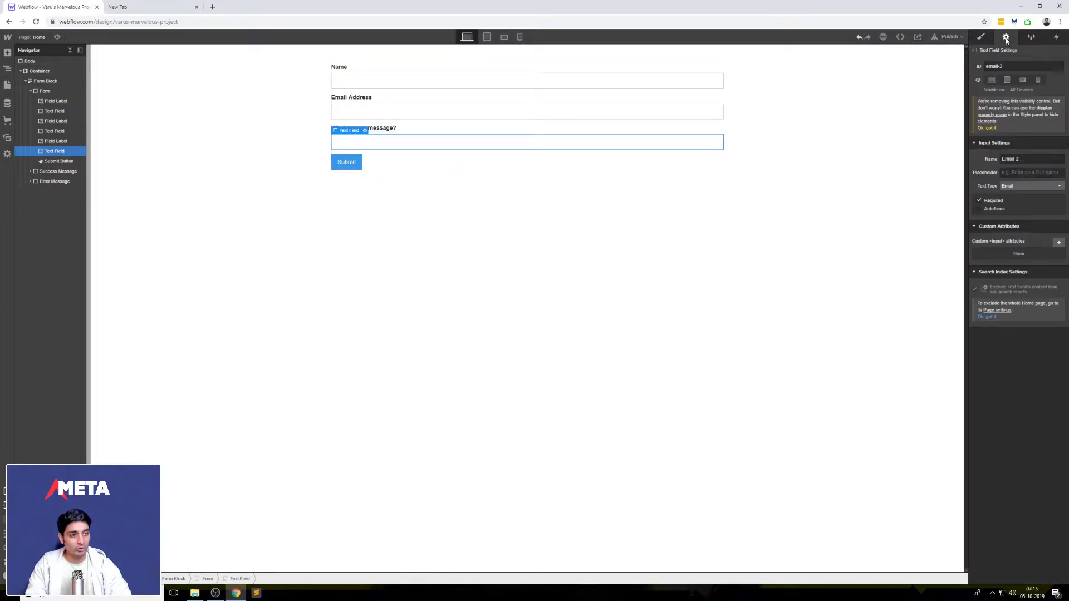
pyautogui.tripleClick(1030, 159)
pyautogui.write('Message')
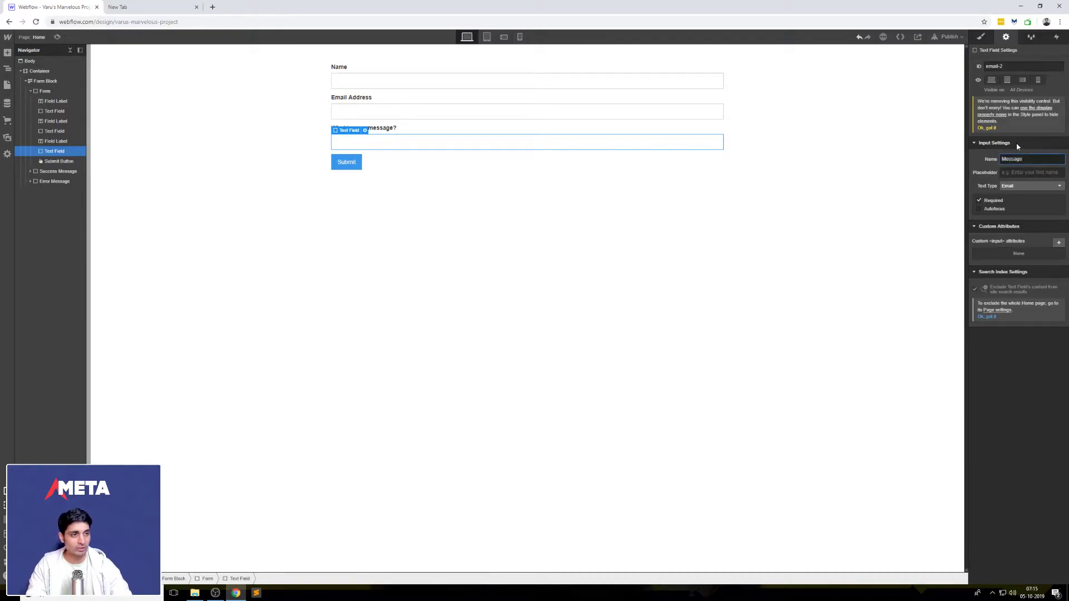
pyautogui.click(1017, 143)
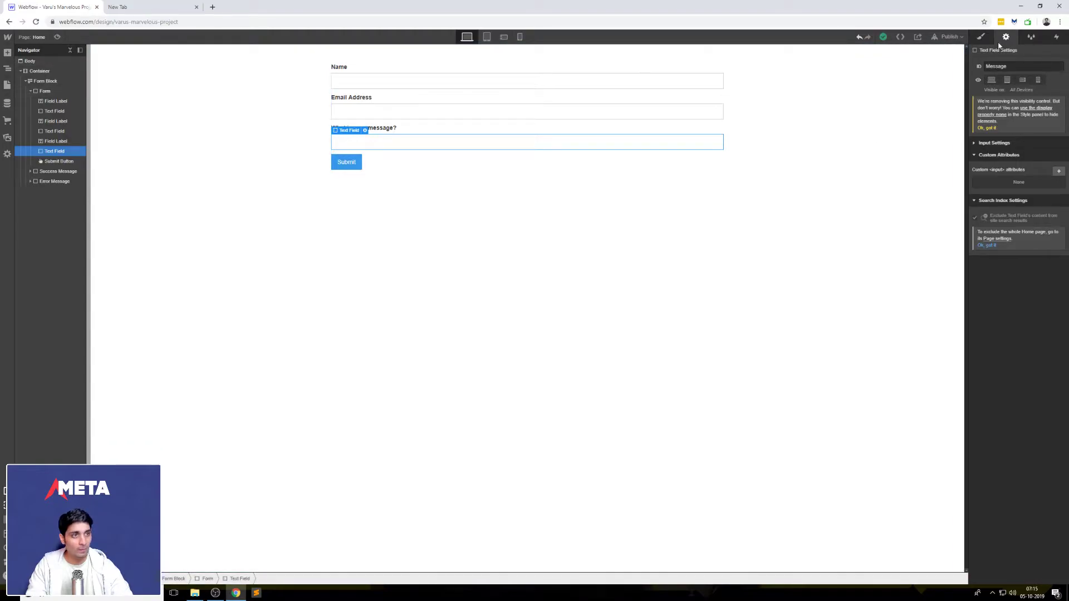
pyautogui.click(994, 143)
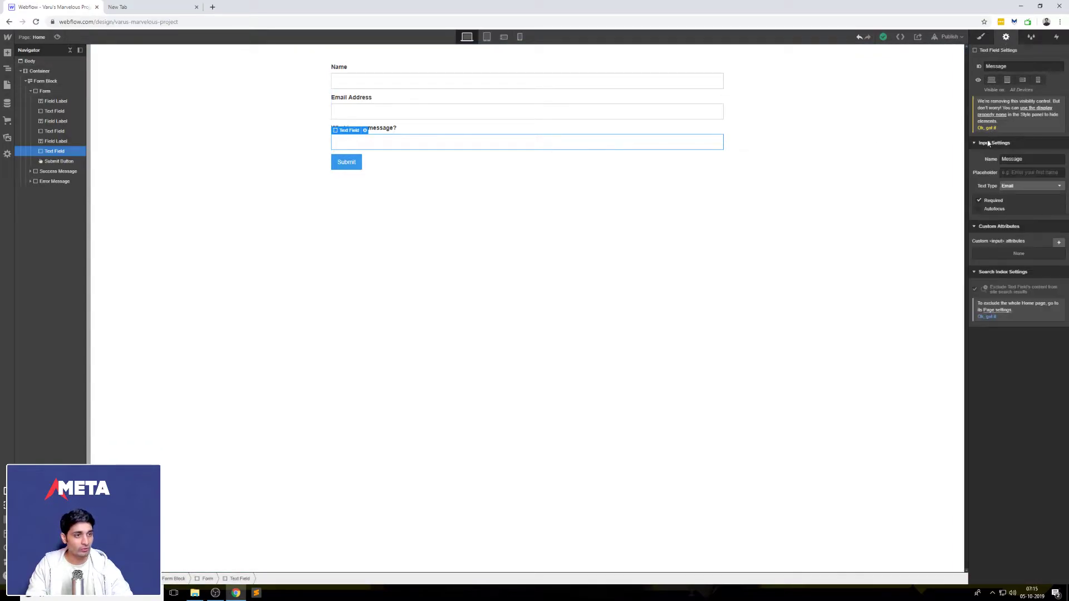
pyautogui.click(1014, 187)
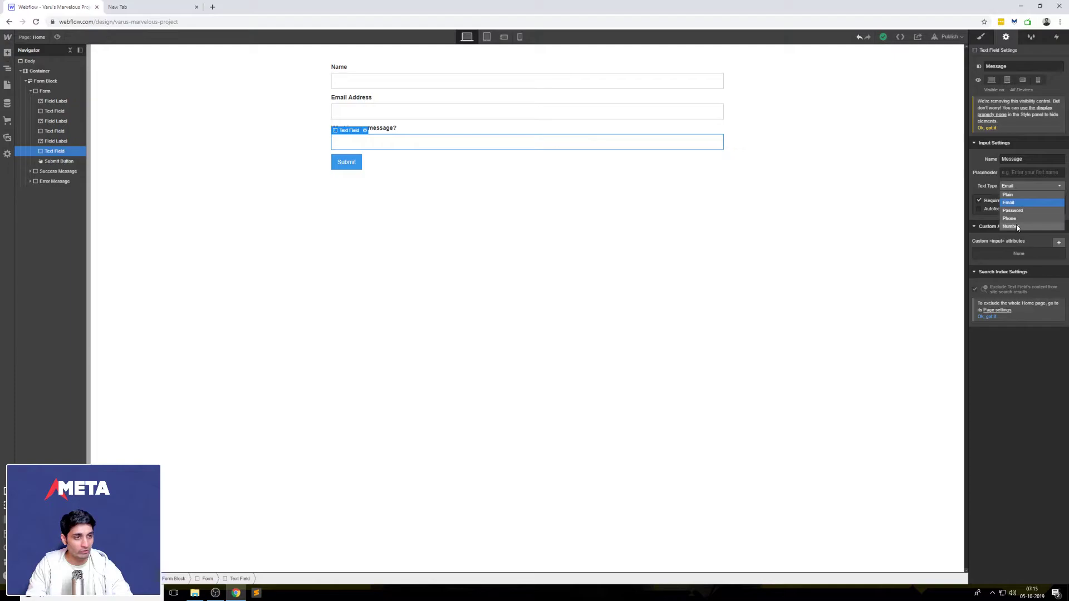
pyautogui.click(1021, 193)
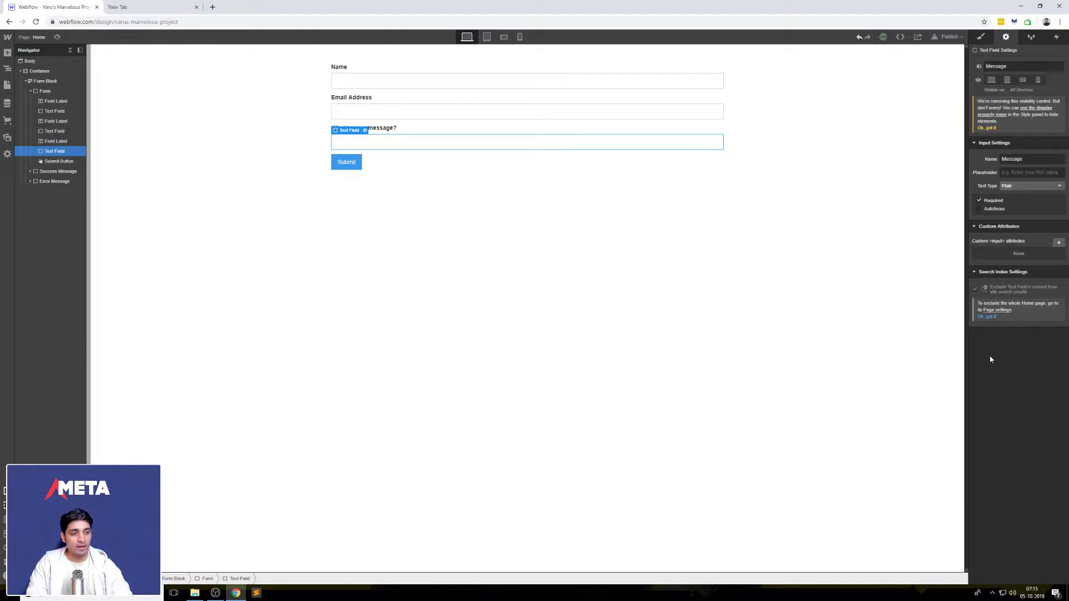
pyautogui.click(572, 191)
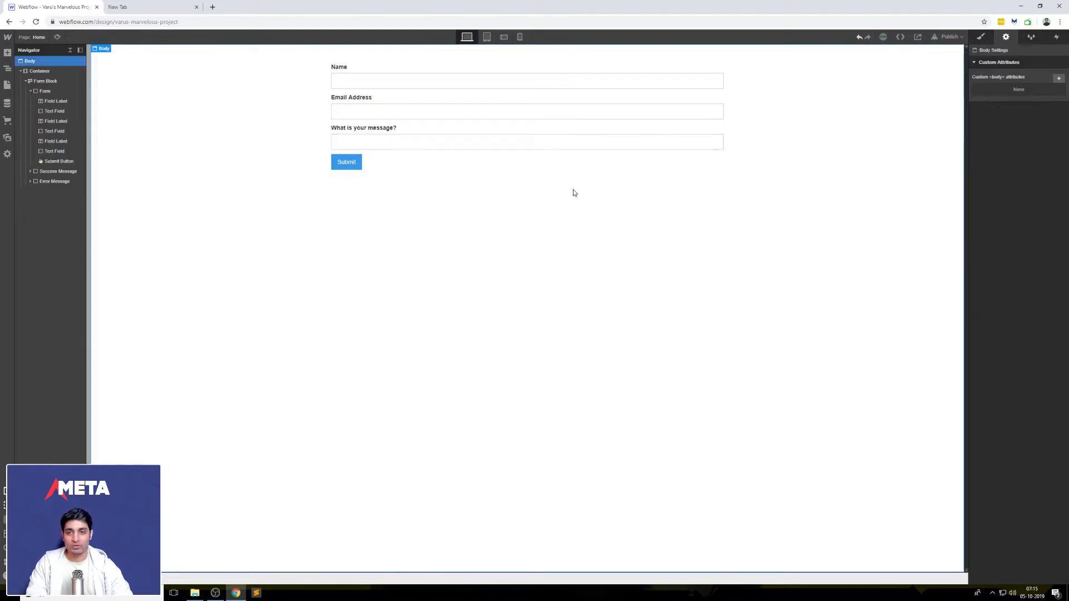
# - Switch the form block to show its Success state
pyautogui.click(359, 165)
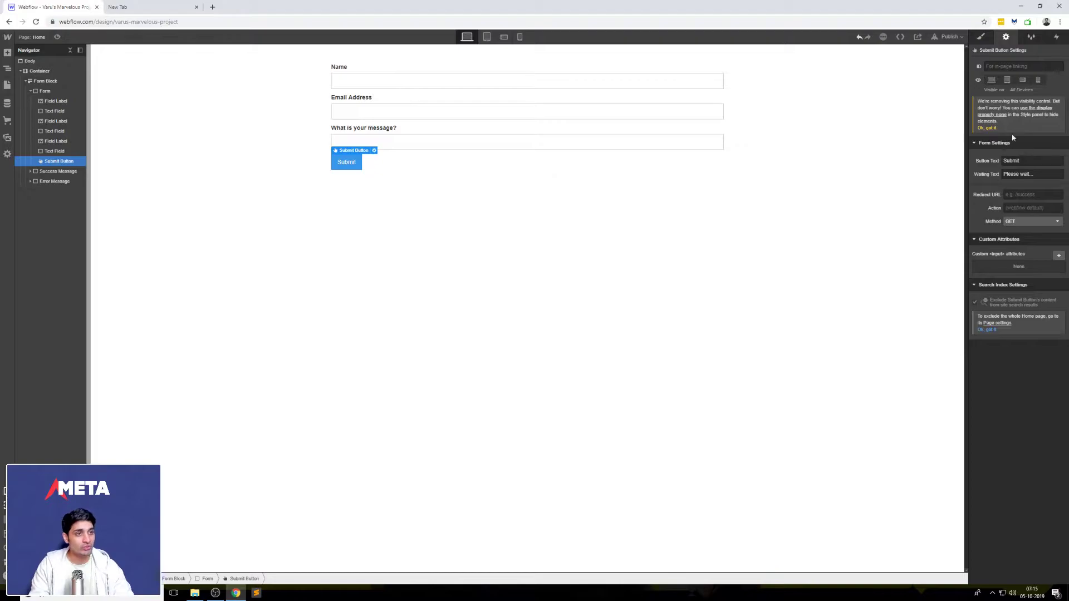
pyautogui.click(62, 83)
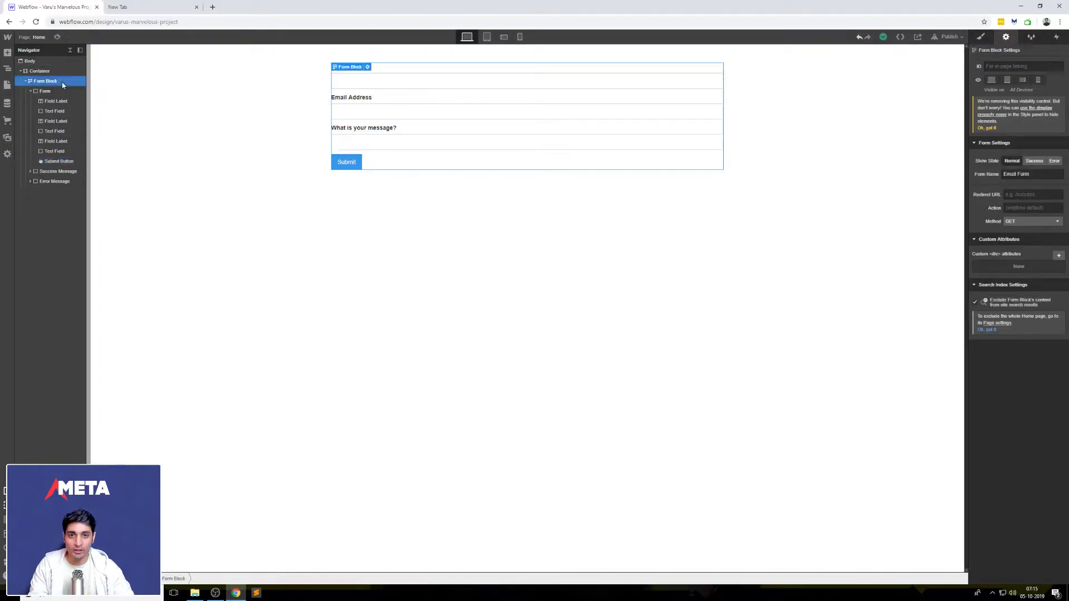
pyautogui.click(1030, 164)
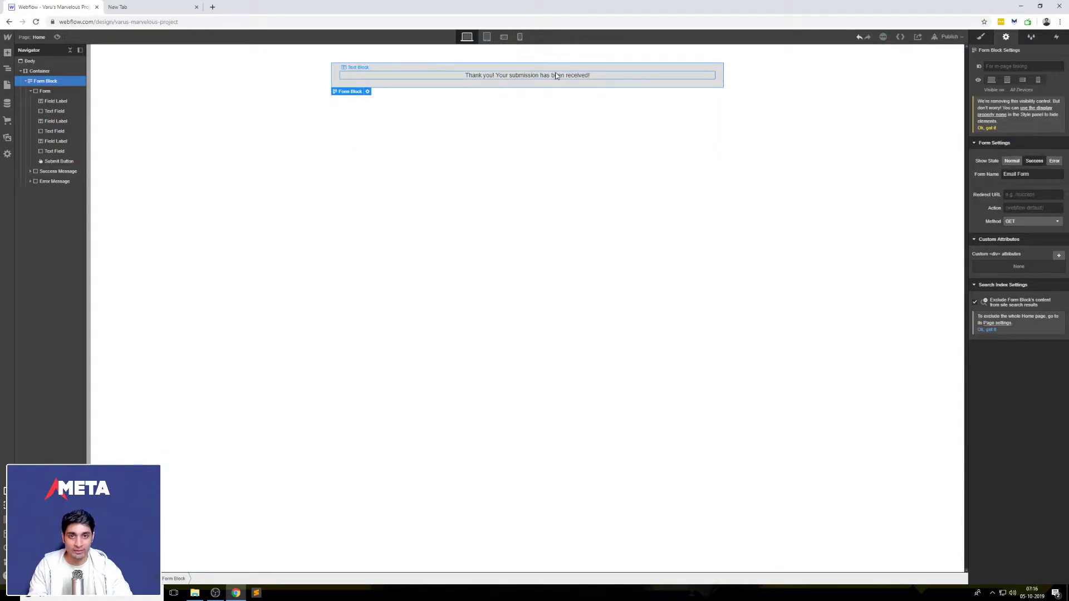
# - Set the success message's text color to red
pyautogui.click(710, 74)
pyautogui.click(979, 38)
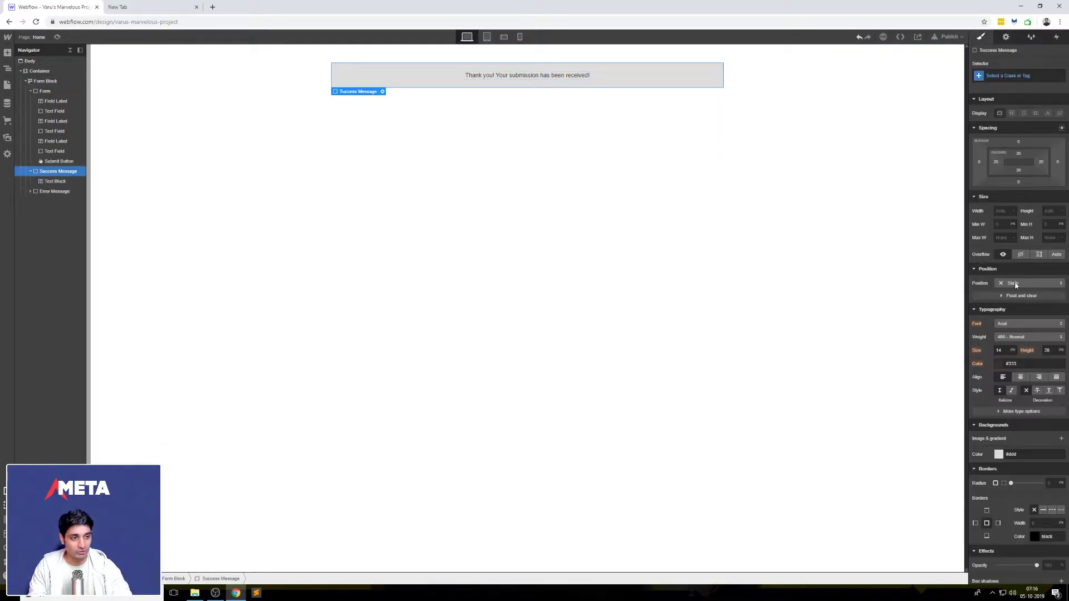
pyautogui.scroll(-1, 1013, 278)
pyautogui.click(1002, 284)
pyautogui.write('red')
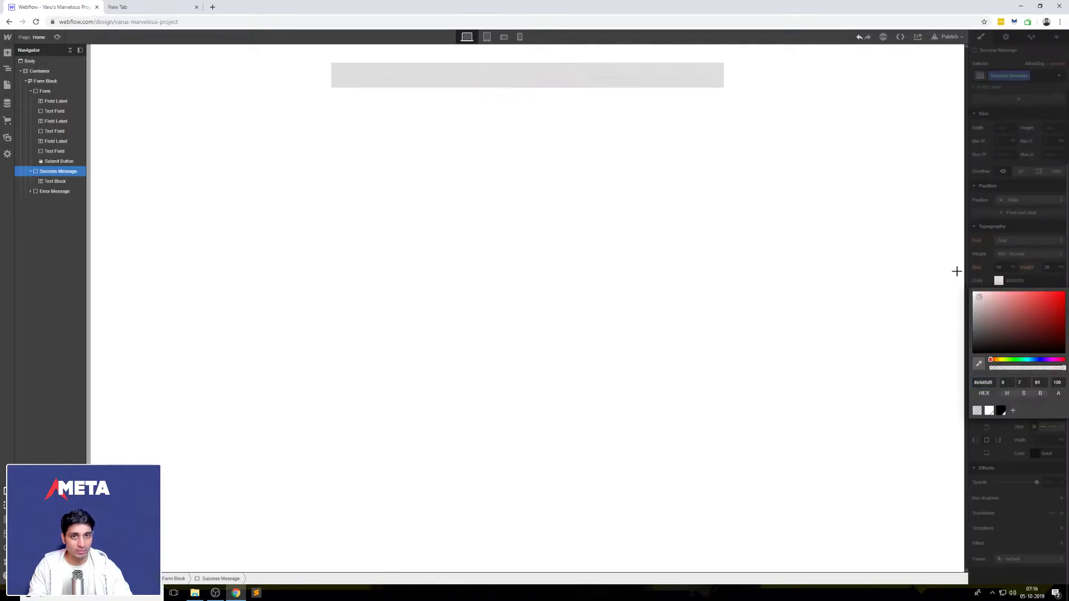
pyautogui.press('Return')
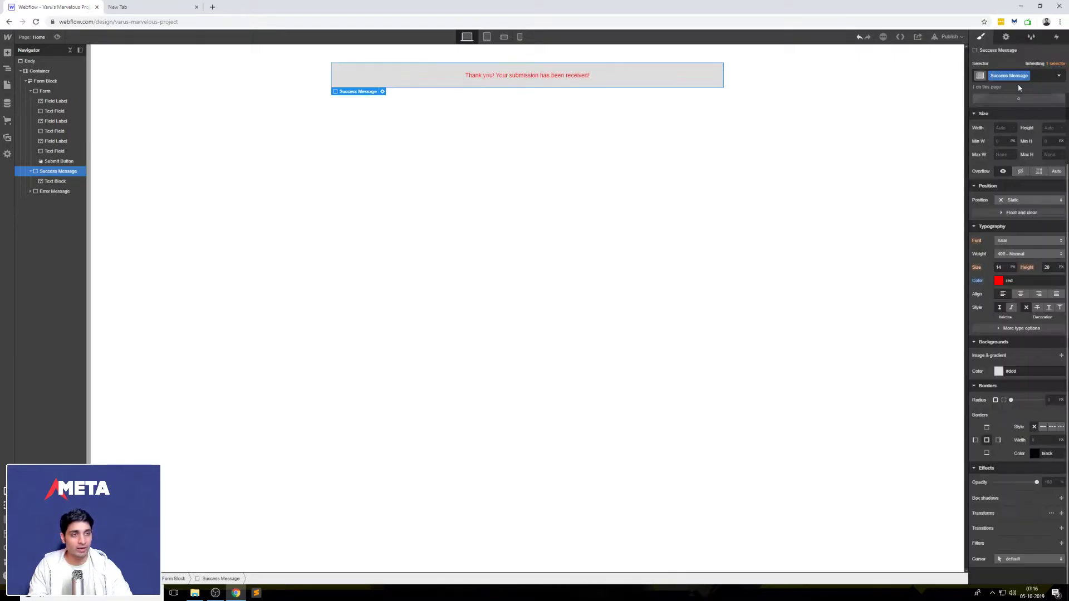
# - Show the form's Error state to inspect the error message, and return the form block to its Normal state
pyautogui.click(1005, 37)
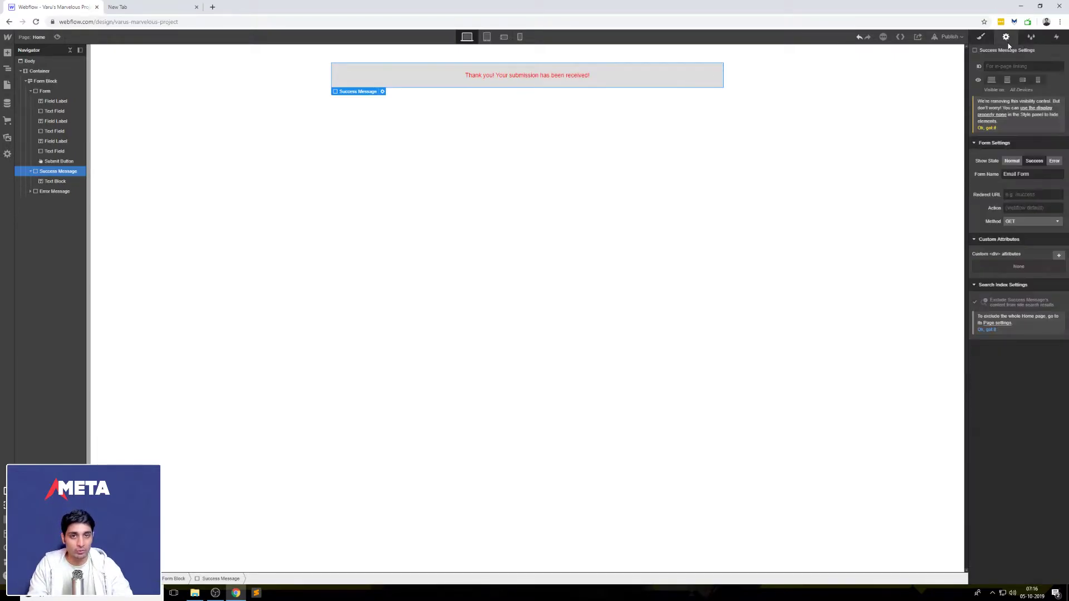
pyautogui.click(1054, 161)
pyautogui.click(546, 177)
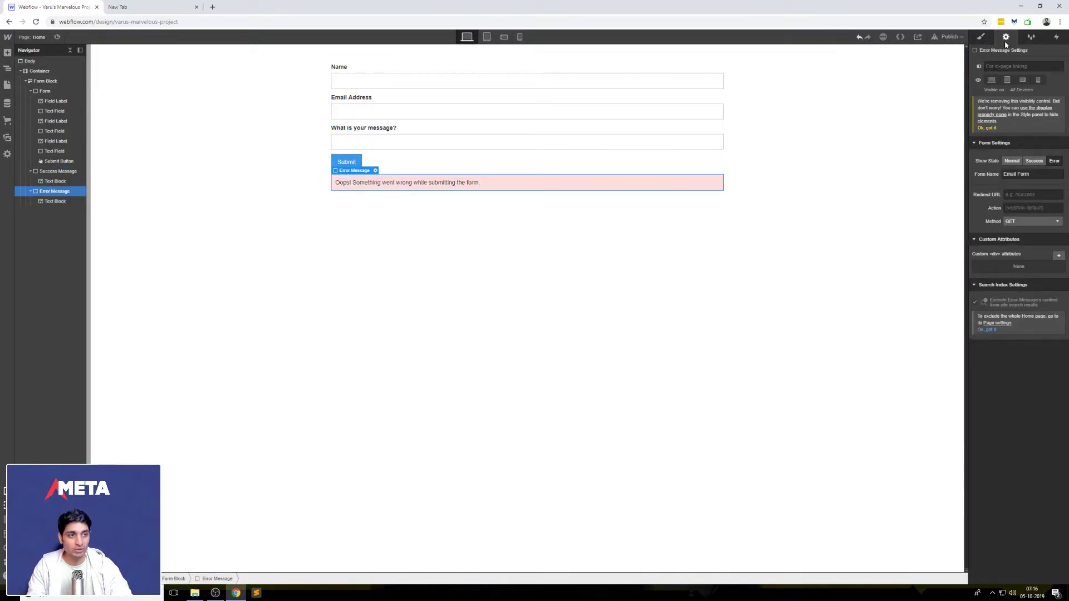
pyautogui.click(46, 83)
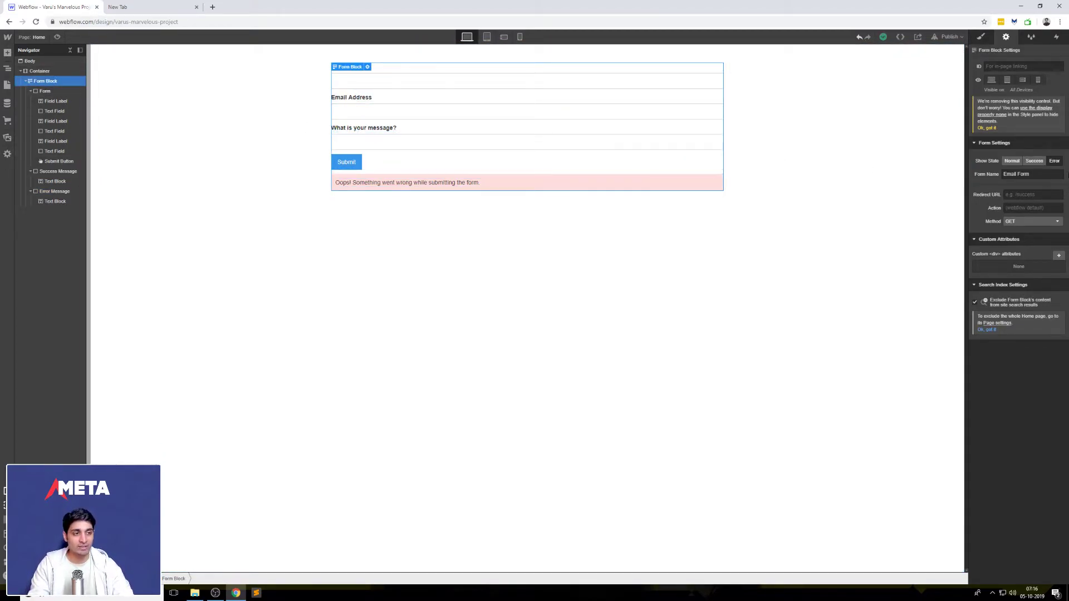
pyautogui.click(1009, 161)
pyautogui.click(818, 137)
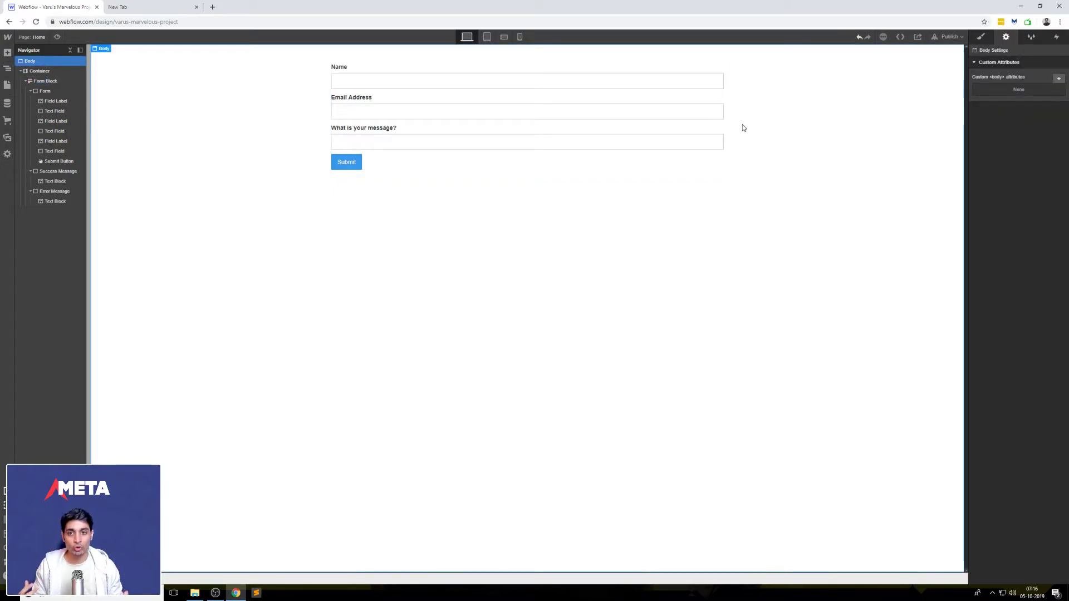
# - Publish the site to its webflow.io subdomain and open the live page
pyautogui.click(949, 37)
pyautogui.click(883, 119)
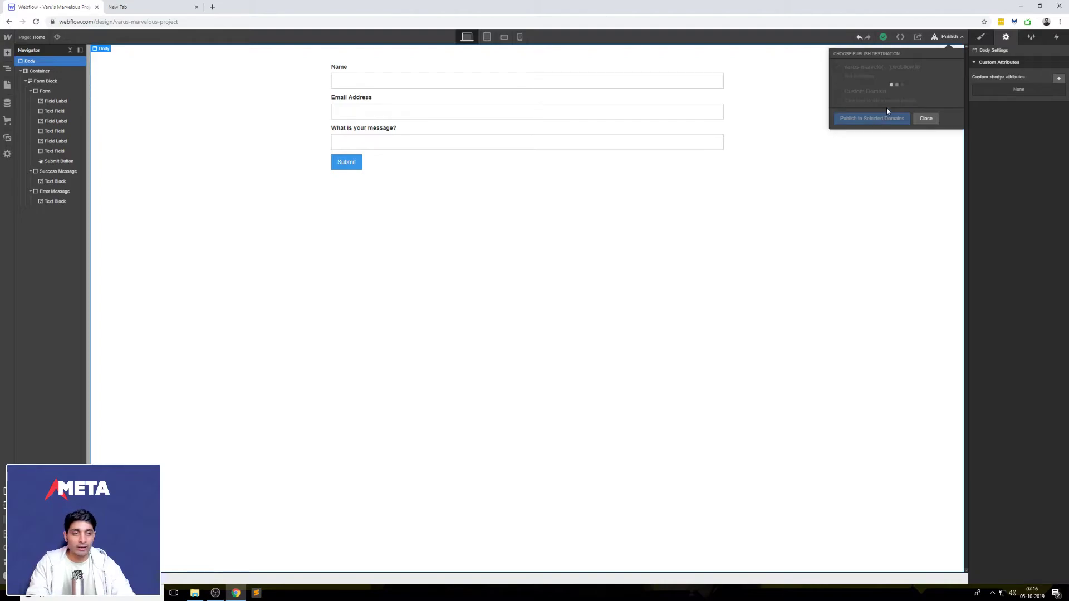
pyautogui.click(926, 69)
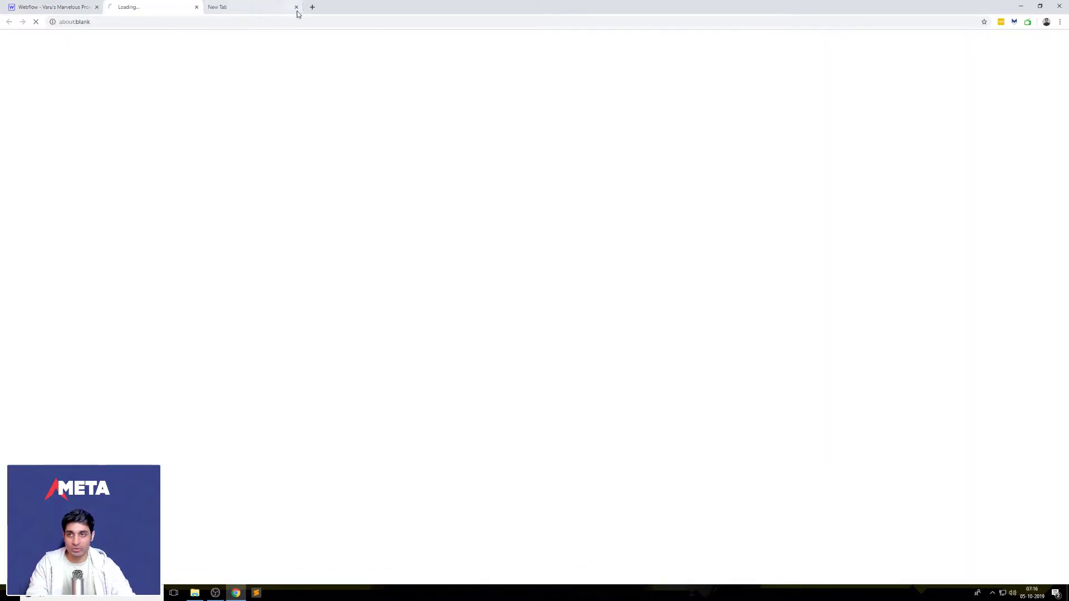
# - Check the name, email and message fields of the form on the published page
pyautogui.click(369, 67)
pyautogui.click(456, 96)
pyautogui.click(455, 124)
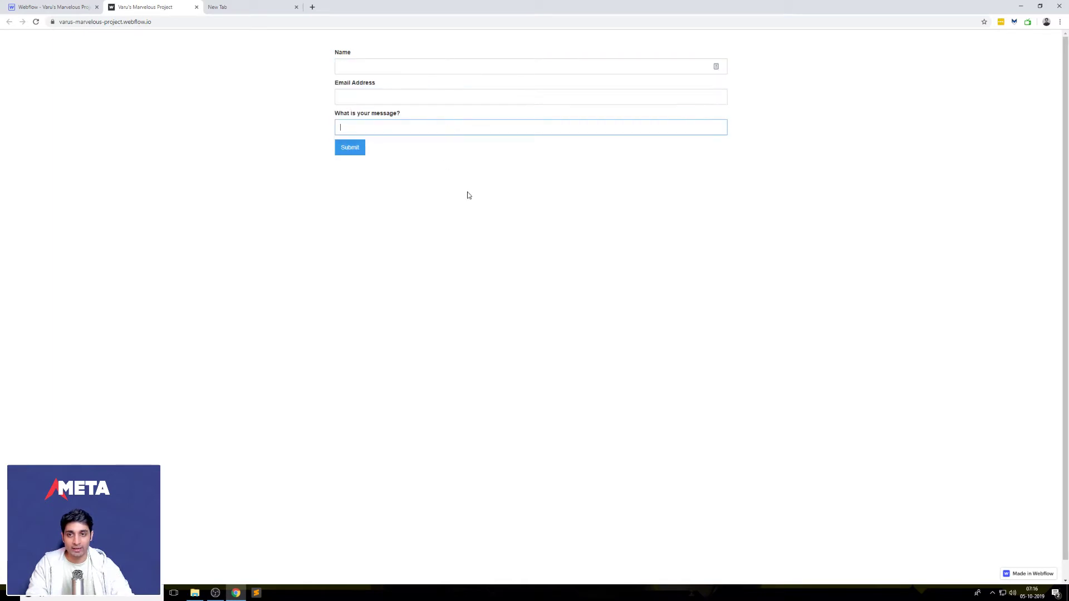
pyautogui.click(446, 193)
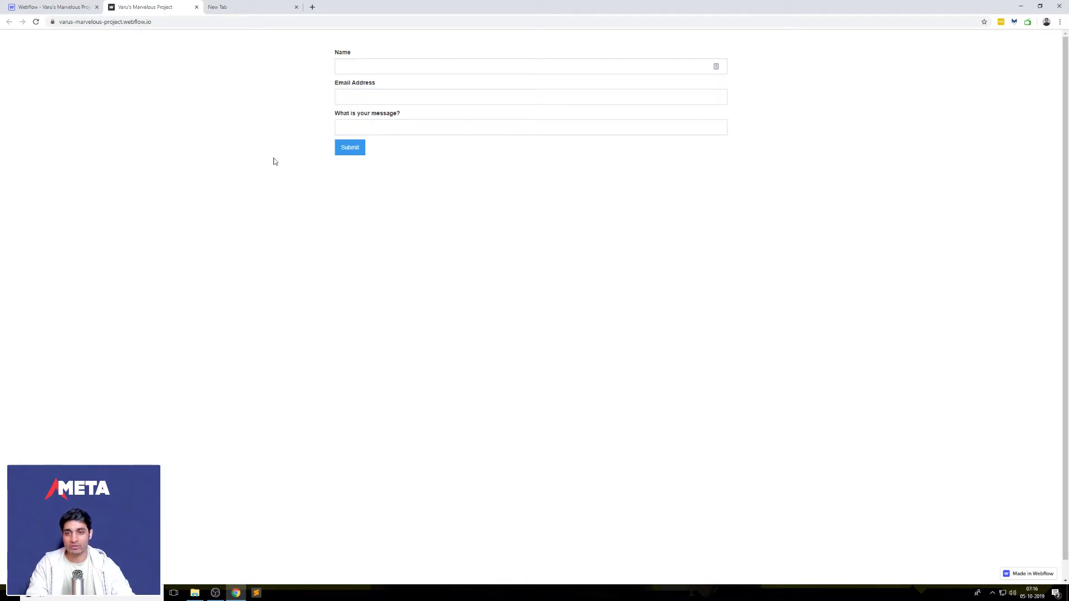
# - Return to the Webflow project and open the form options in its project settings
pyautogui.click(70, 7)
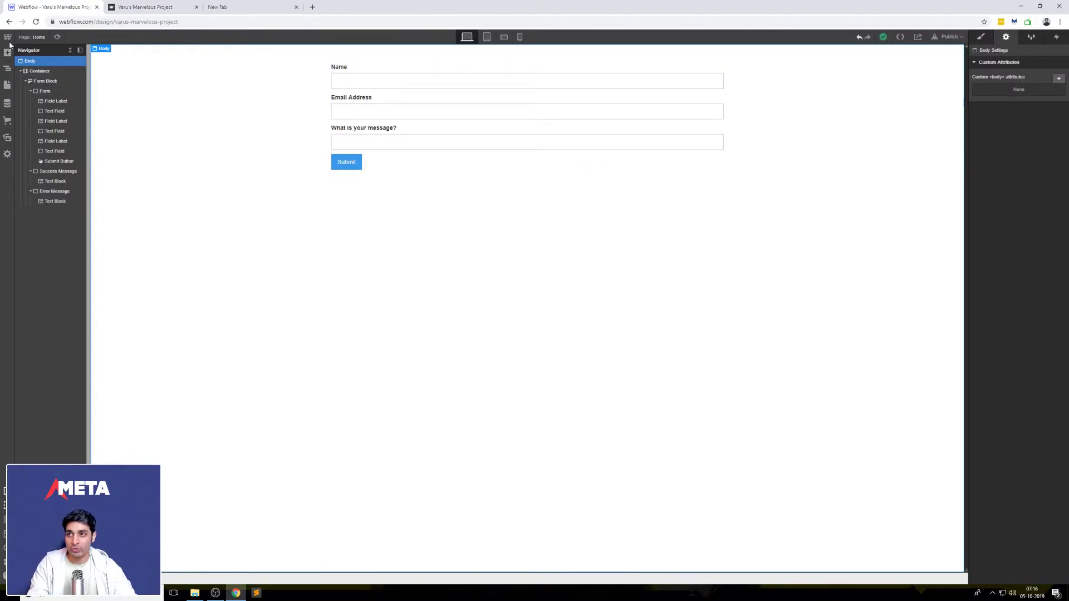
pyautogui.moveTo(11, 41)
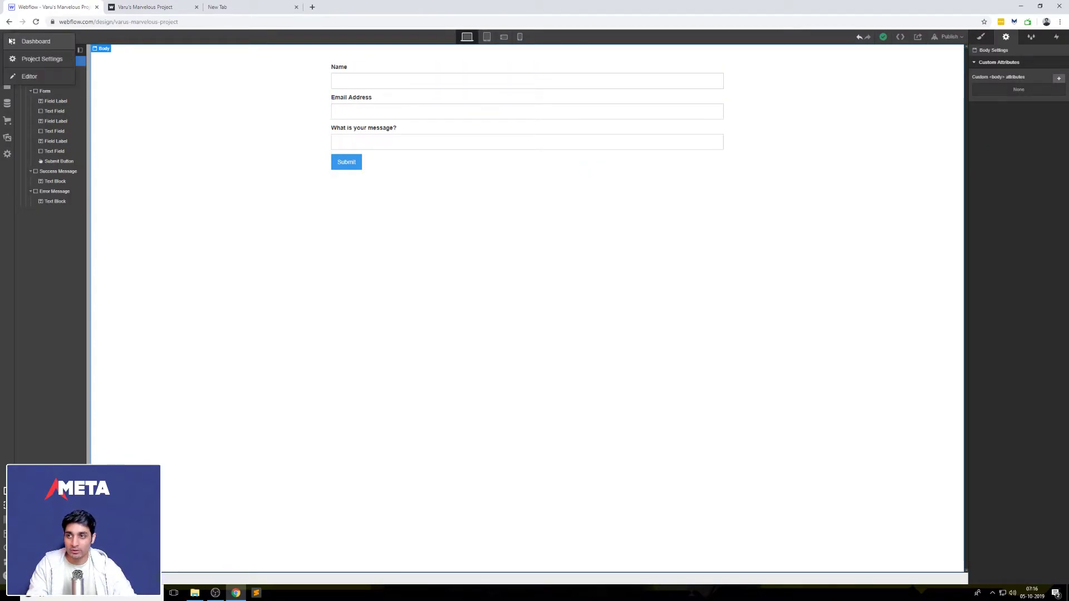
pyautogui.click(44, 58)
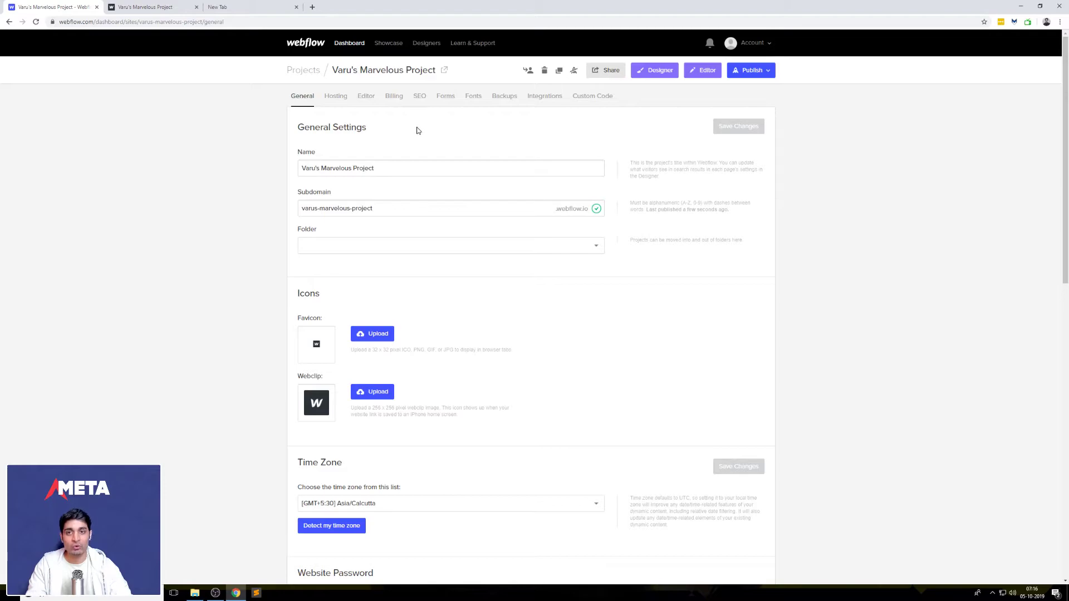
pyautogui.click(452, 103)
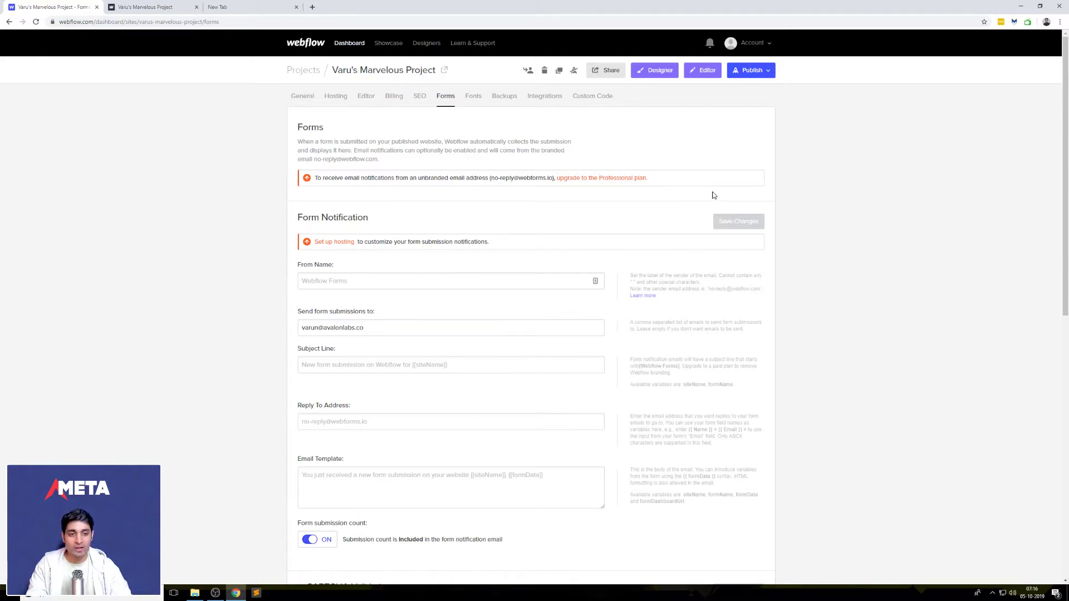
# - Set the form notification's subject line to "New enquiry from your webflow website"
pyautogui.click(433, 363)
pyautogui.write('New e')
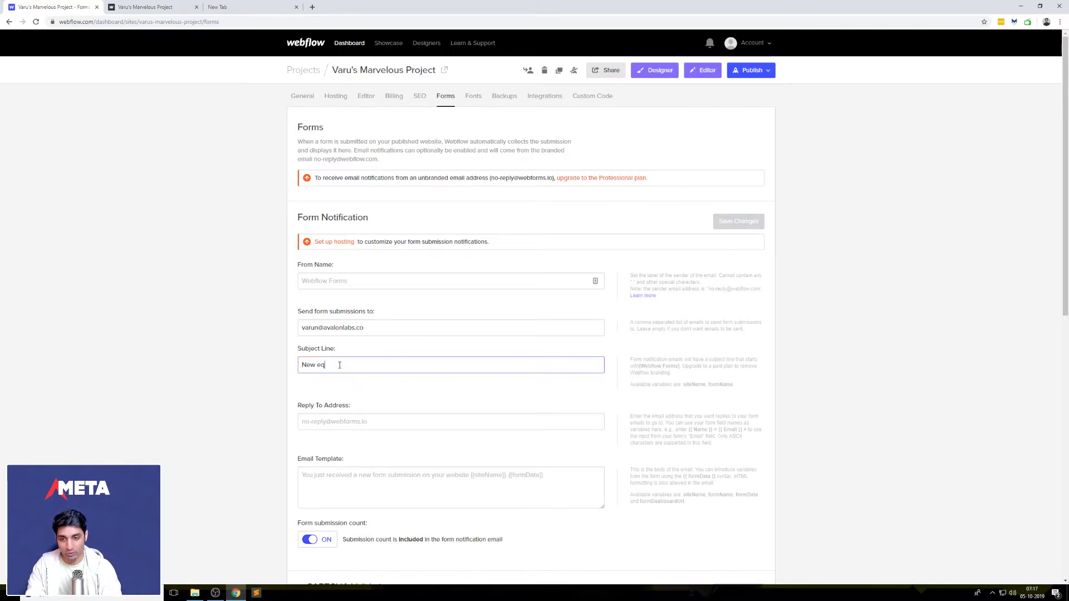
pyautogui.write('nq')
pyautogui.write('ury from your webflow websit')
pyautogui.rightClick(339, 365)
pyautogui.click(354, 379)
pyautogui.press('BackSpace')
pyautogui.press('BackSpace')
pyautogui.write('y')
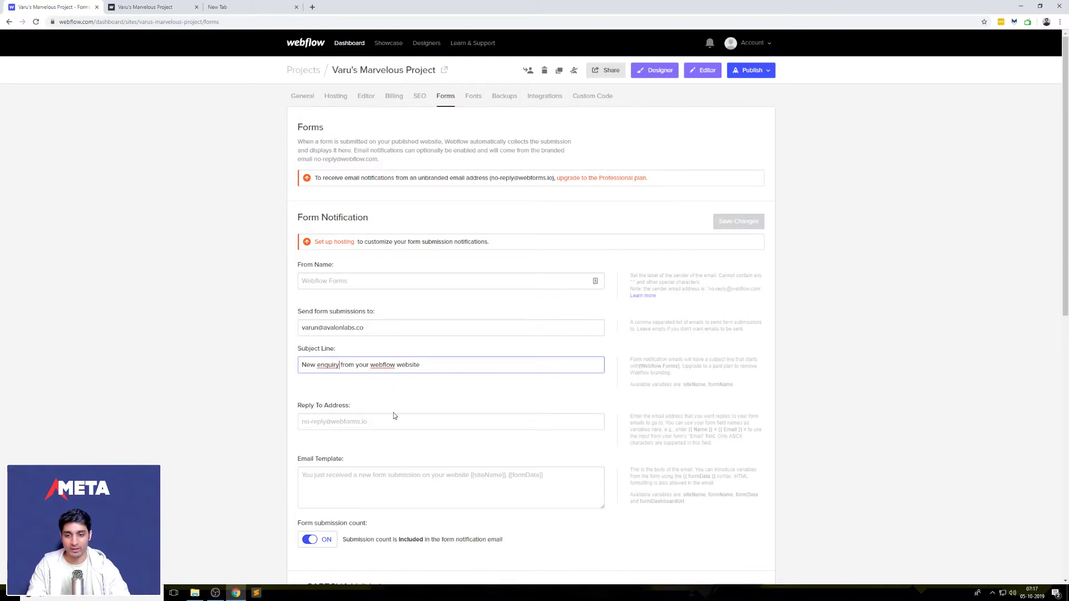
# - Review the form notification fields, the introductory notes and the reCAPTCHA validation settings
pyautogui.click(393, 472)
pyautogui.click(595, 280)
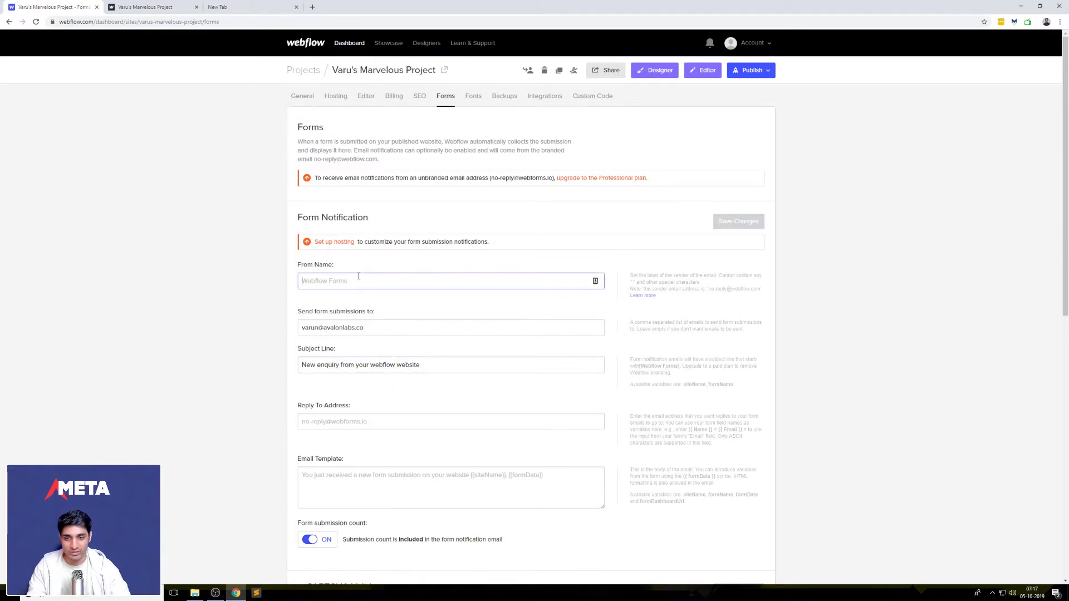
pyautogui.moveTo(302, 142); pyautogui.dragTo(350, 150)
pyautogui.click(447, 141)
pyautogui.click(482, 176)
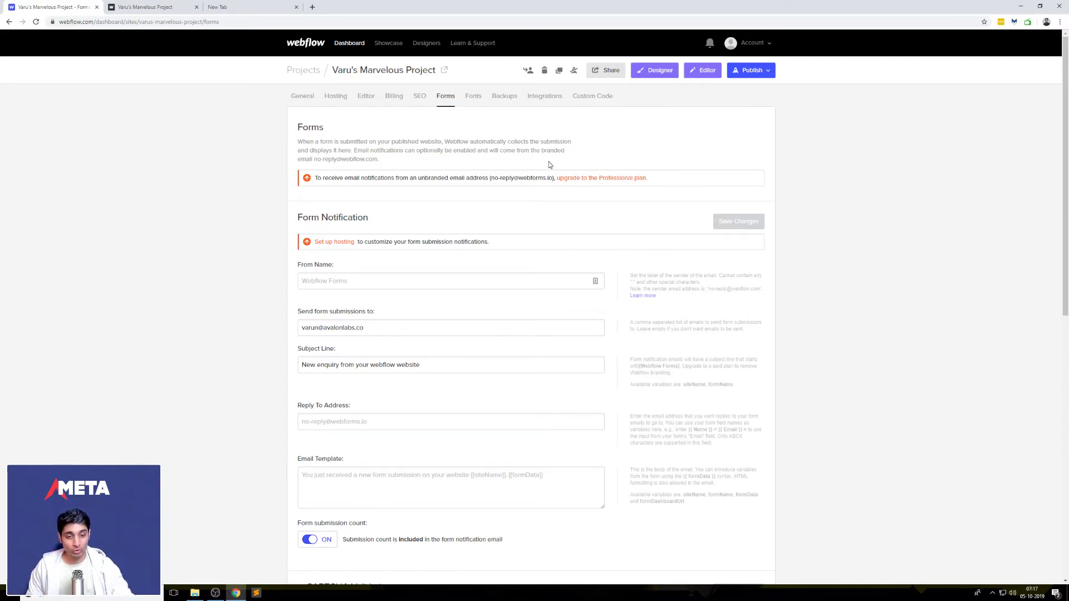
pyautogui.scroll(-4, 549, 165)
pyautogui.scroll(-2, 358, 268)
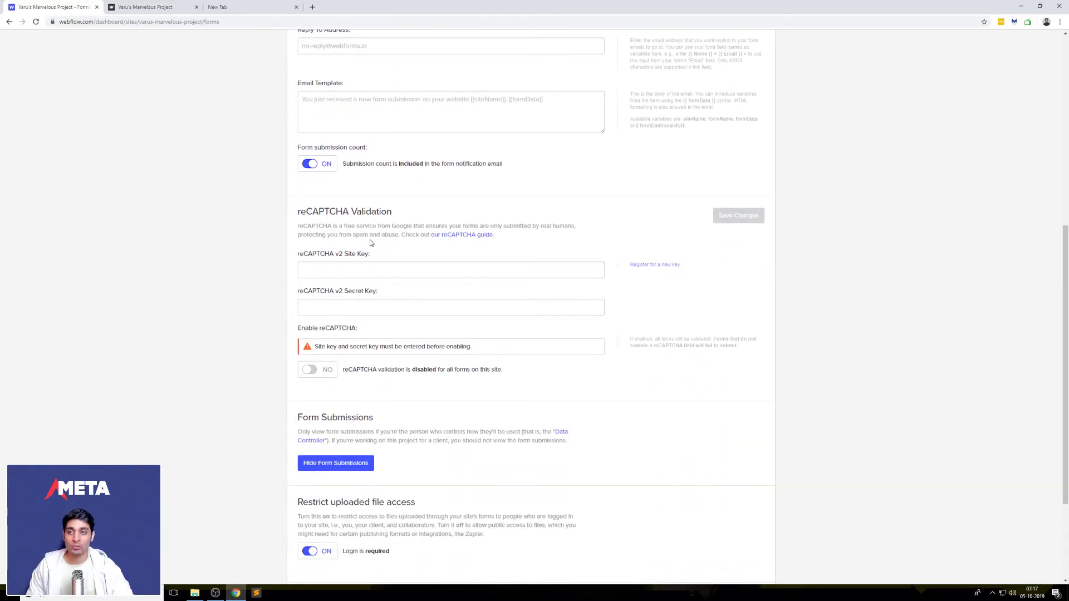
# - Search Google for "recaptcha" in a new browser tab and look through the official Google reCAPTCHA page
pyautogui.click(311, 6)
pyautogui.write('recaptcha')
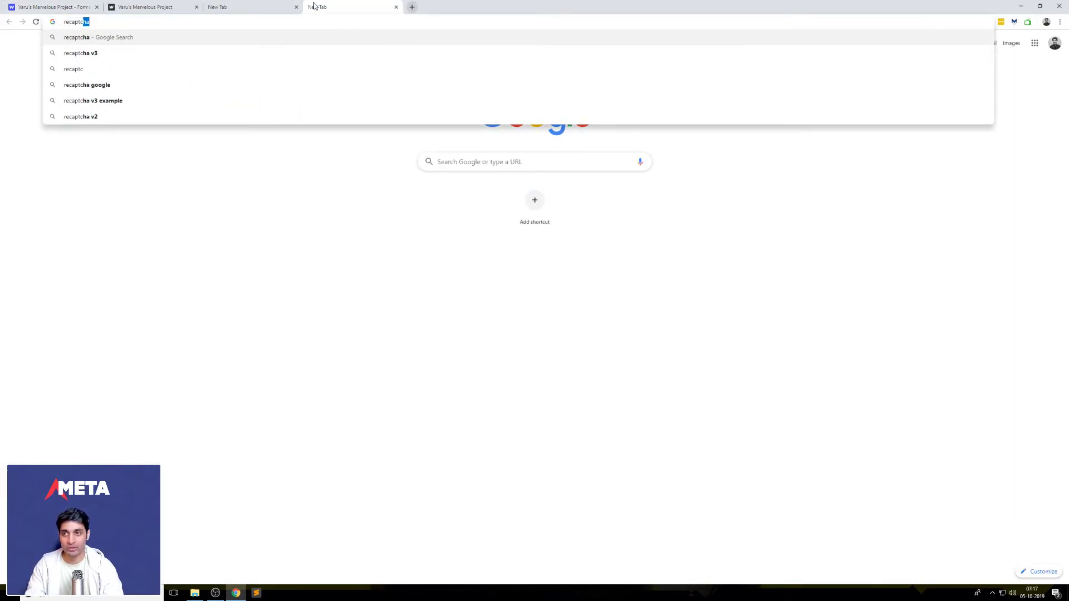
pyautogui.press('Return')
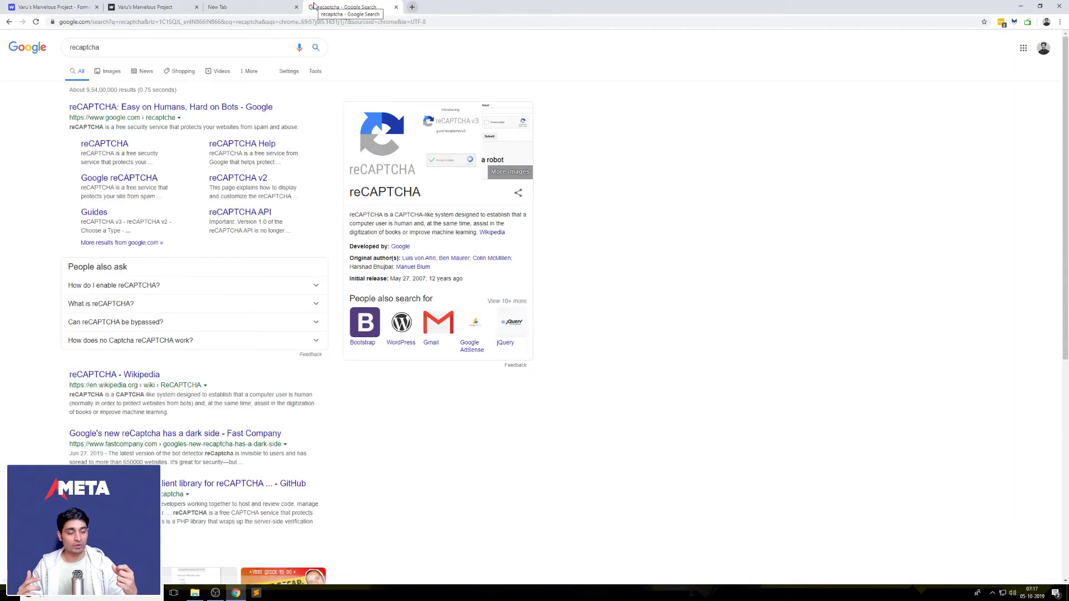
pyautogui.click(250, 108)
pyautogui.scroll(-8, 573, 236)
pyautogui.scroll(-7, 613, 250)
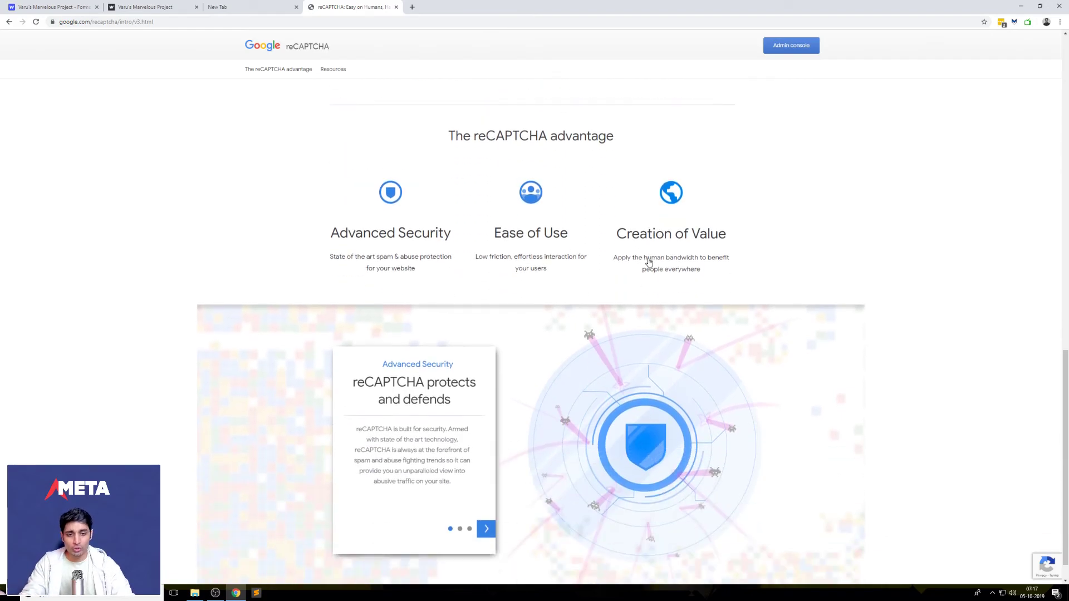
# - Compare the reCAPTCHA key fields in the Webflow form settings with Google's reCAPTCHA page, and review the form submission and uploaded file access sections
pyautogui.click(141, 6)
pyautogui.click(84, 7)
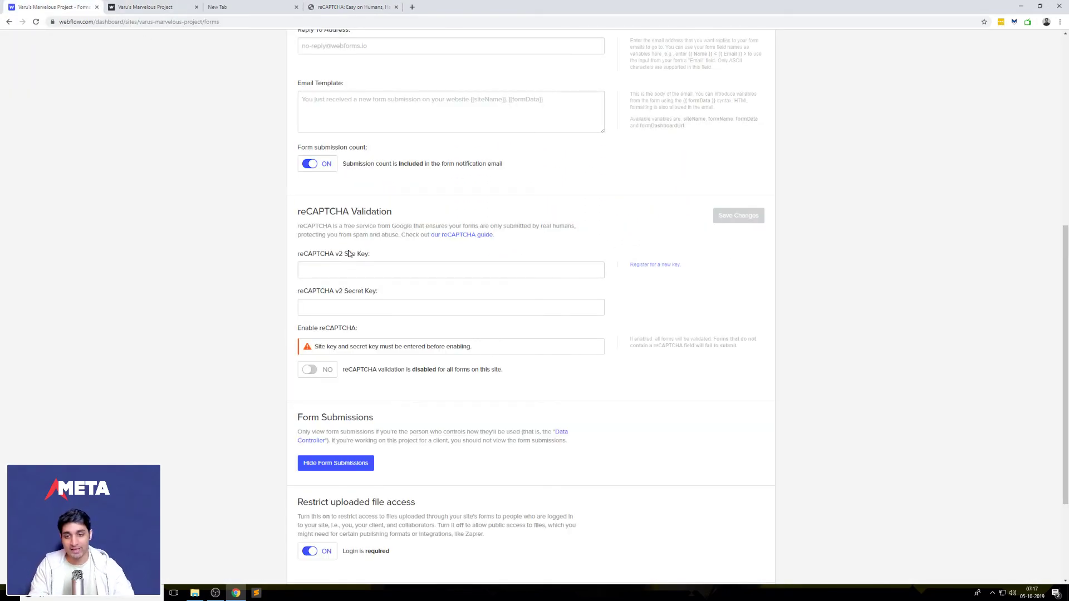
pyautogui.click(362, 7)
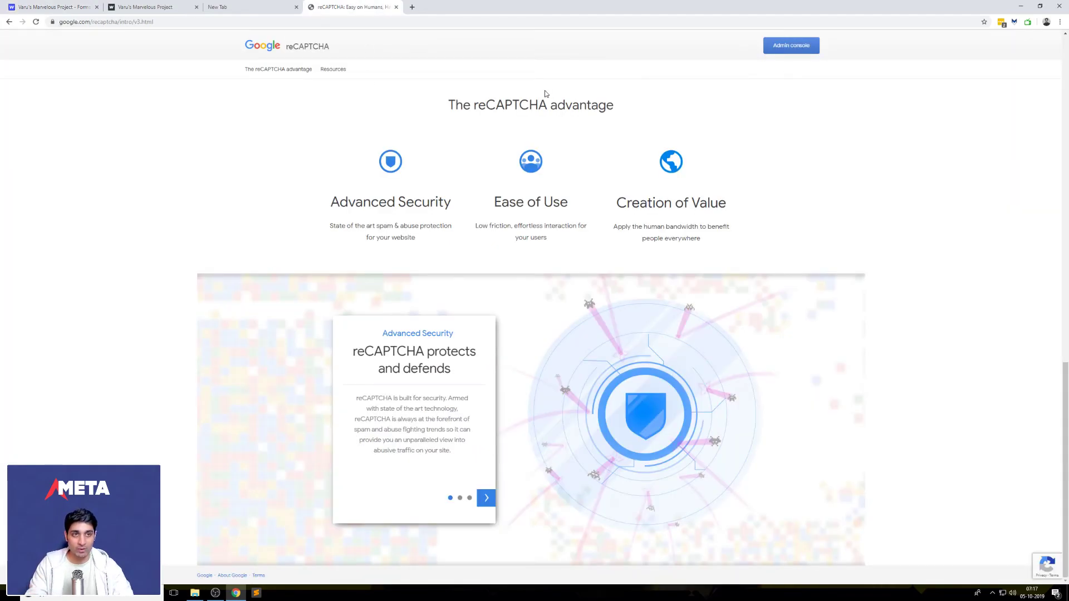
pyautogui.click(55, 7)
pyautogui.scroll(-2, 619, 380)
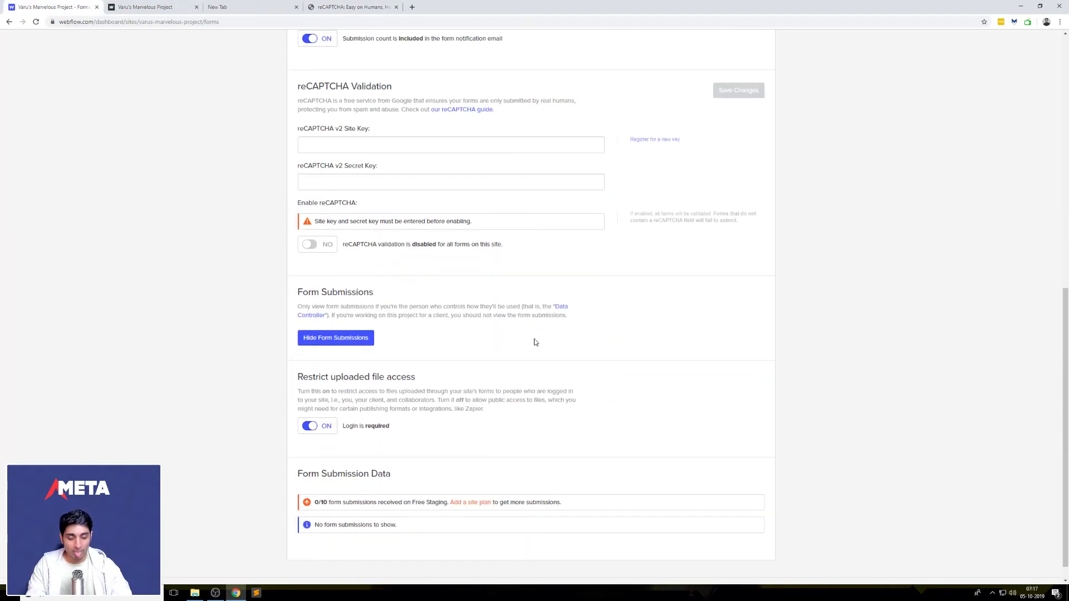
pyautogui.scroll(3, 566, 343)
pyautogui.scroll(-2, 568, 341)
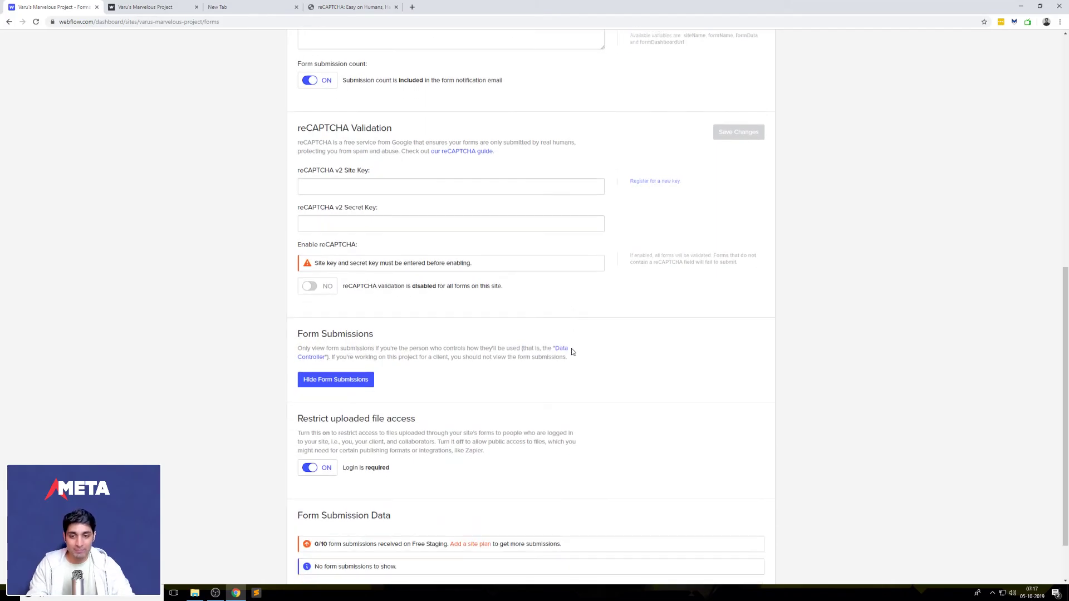
pyautogui.scroll(8, 486, 392)
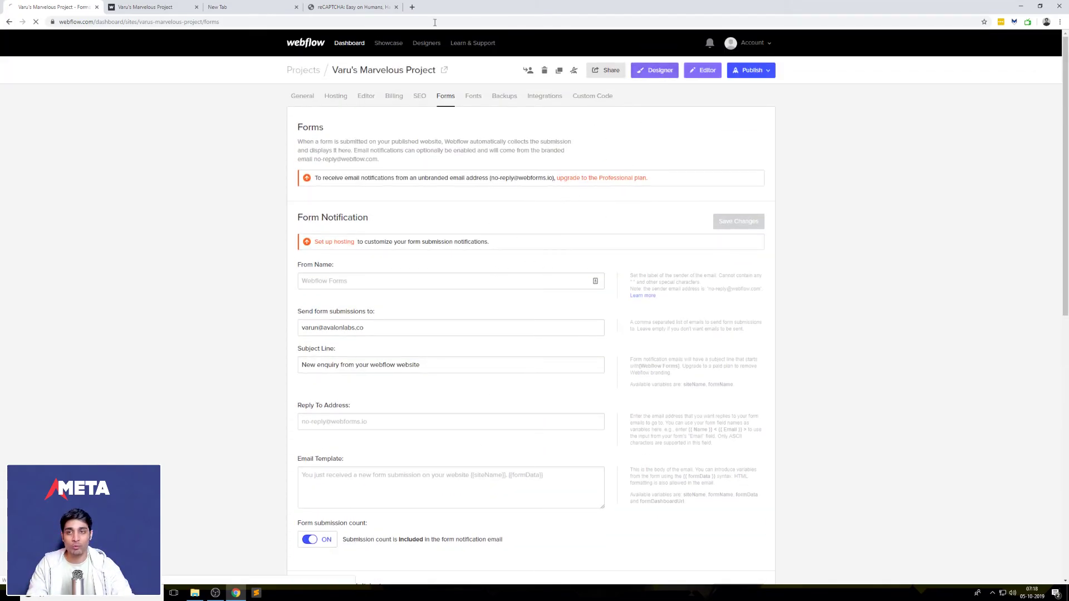
# - On the published site's contact form, fill in the name "Meta Platform" and the sender's email address
pyautogui.click(164, 6)
pyautogui.click(415, 69)
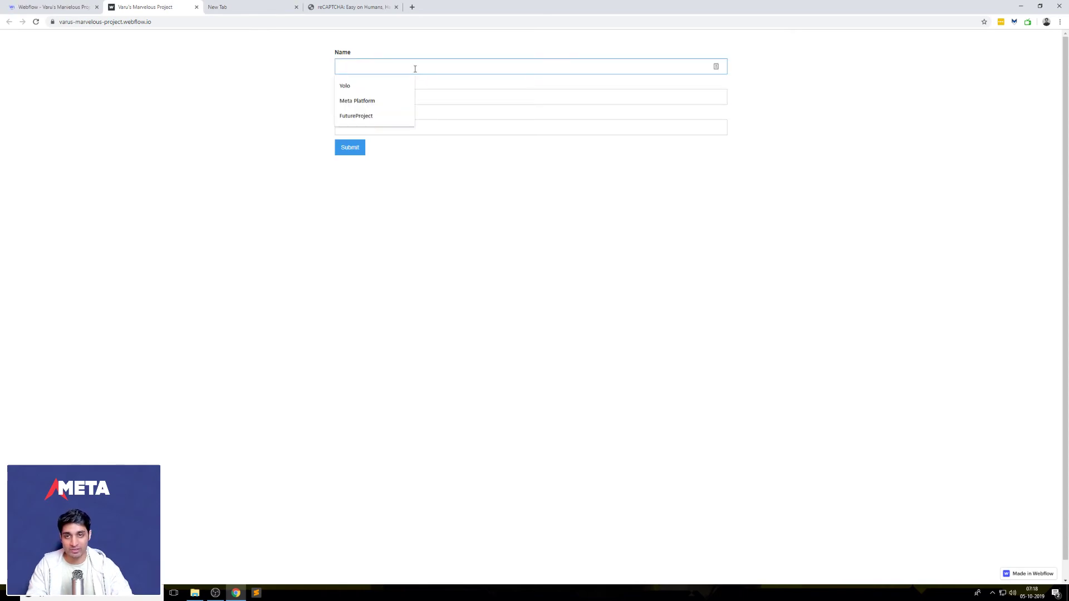
pyautogui.click(409, 104)
pyautogui.click(408, 98)
pyautogui.click(403, 122)
pyautogui.click(402, 121)
pyautogui.click(437, 101)
# - Enter "Hi thanks" as the message and submit the contact form
pyautogui.click(434, 123)
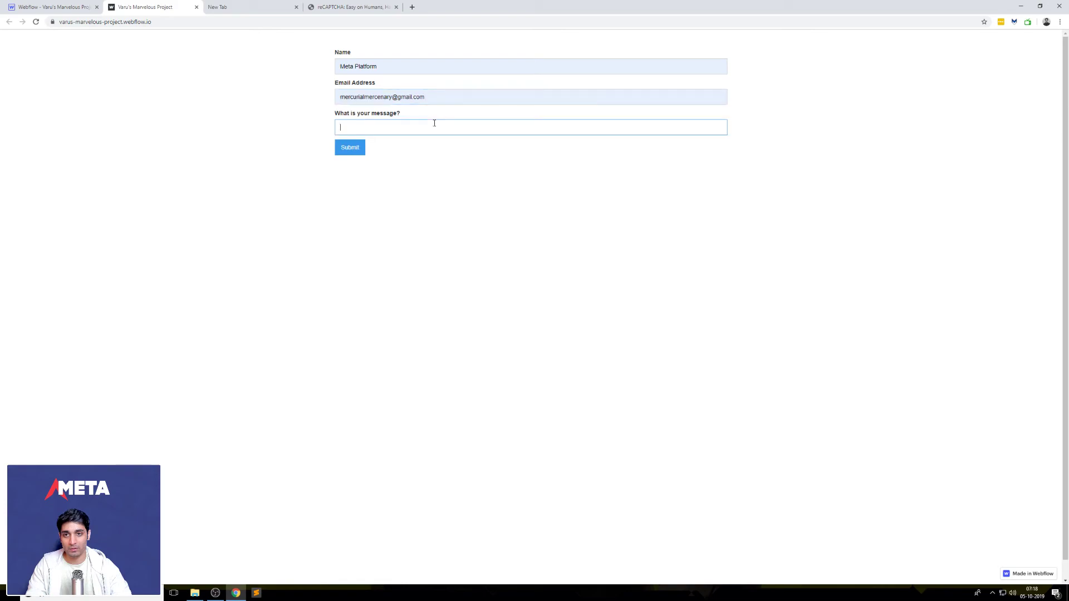
pyautogui.write('Hi thanks')
pyautogui.click(360, 148)
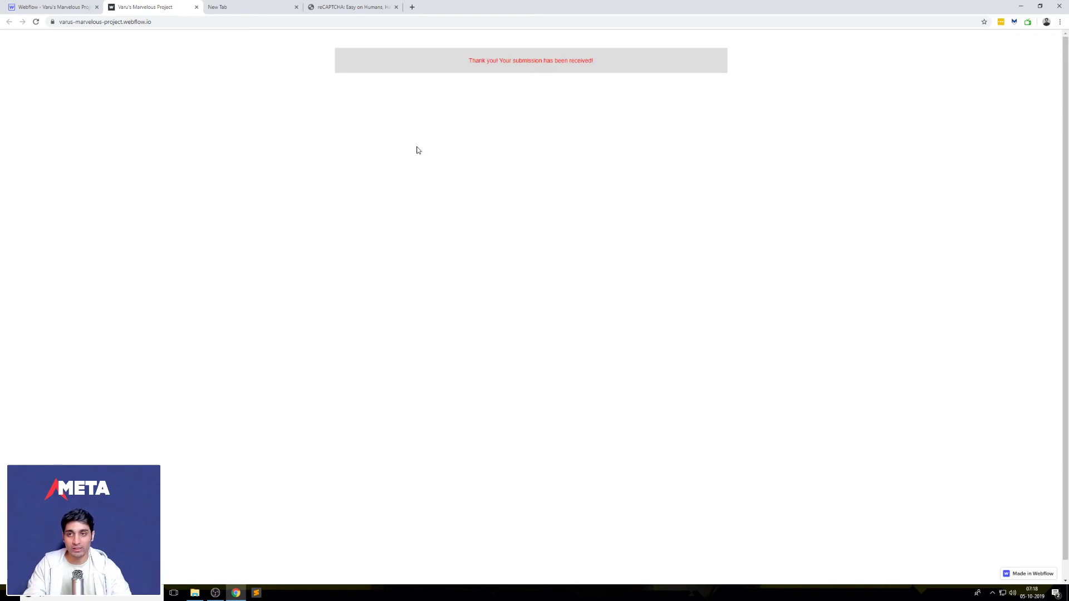
# - Switch to the empty browser tab and open the Gmail inbox there
pyautogui.click(247, 9)
pyautogui.write('w')
pyautogui.press('BackSpace')
pyautogui.write('gmail.')
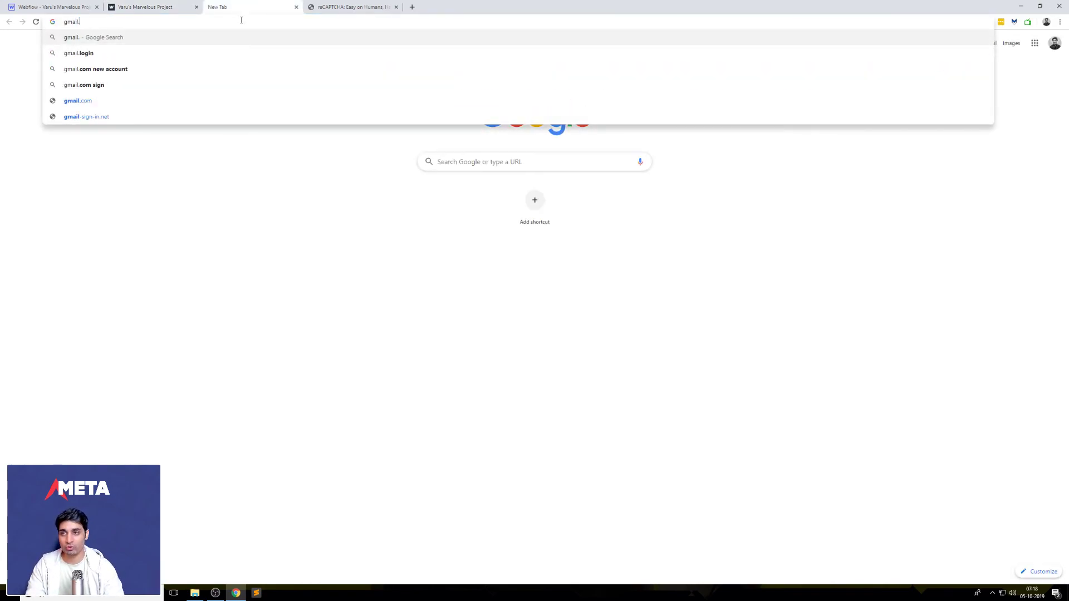
pyautogui.press('Return')
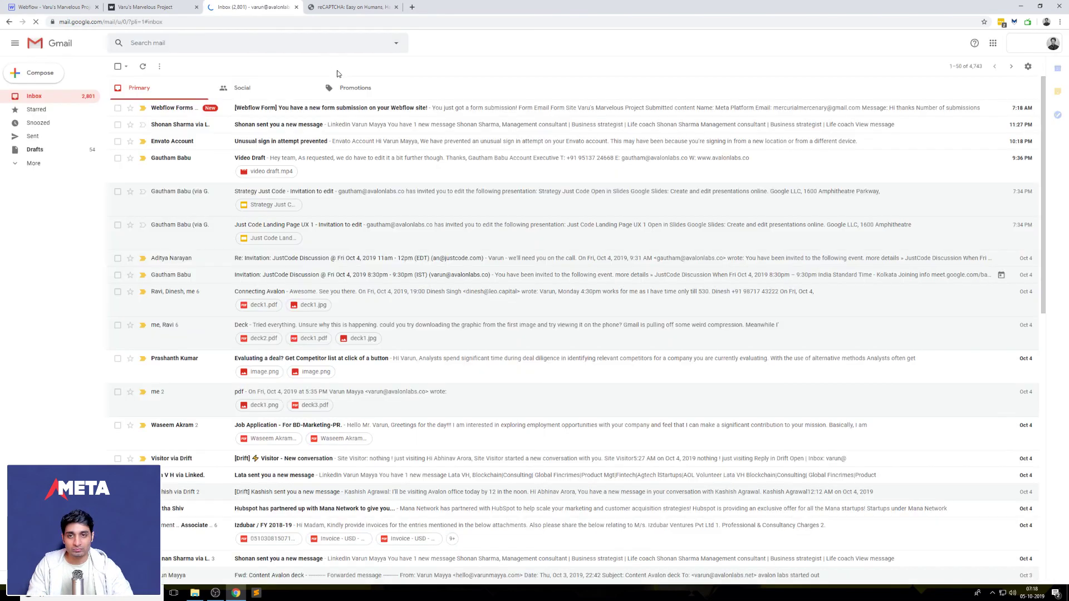
# - Open the new Webflow form submission email and read through its submitted content
pyautogui.click(340, 107)
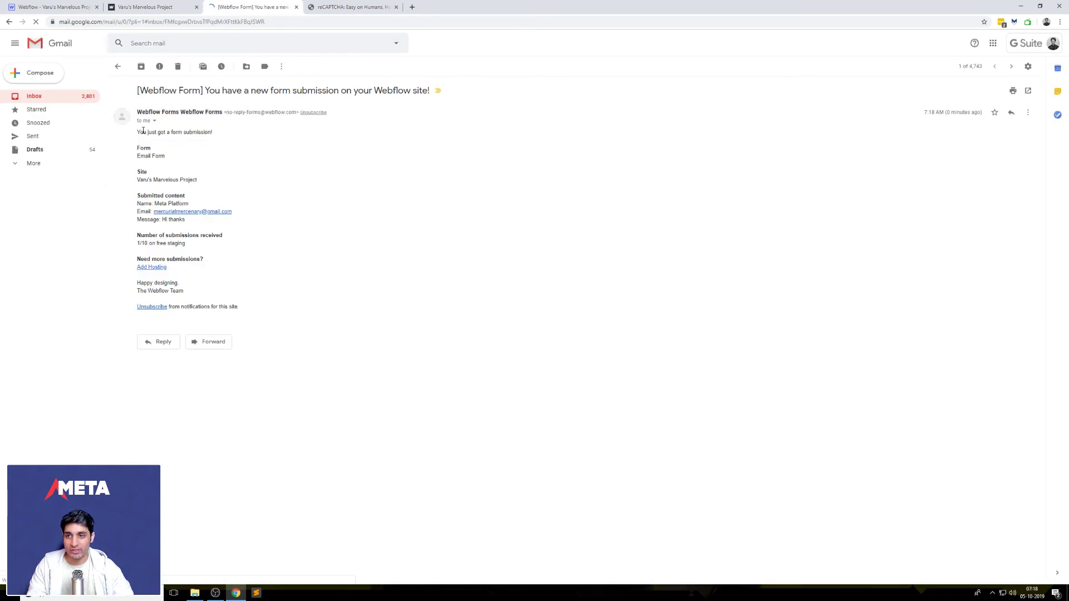
pyautogui.moveTo(139, 132); pyautogui.dragTo(258, 308)
pyautogui.click(262, 306)
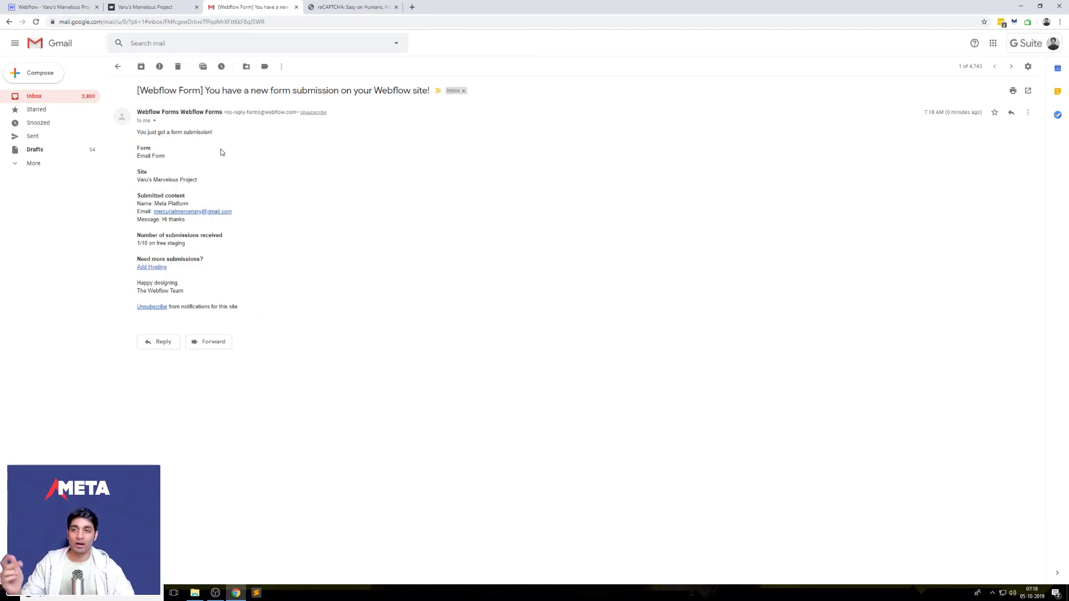